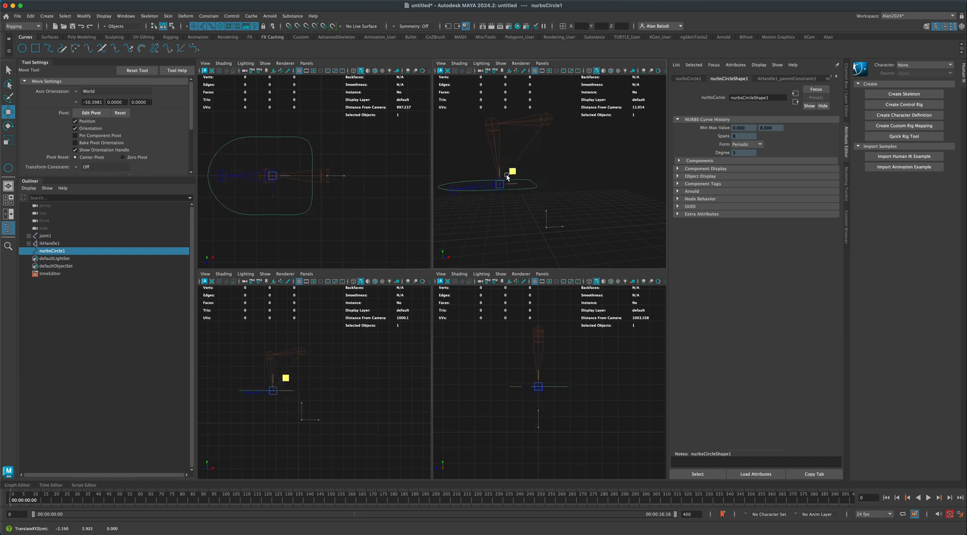
- Start a new empty scene, discarding the changes to the current untitled one
drag(507, 176, 549, 217)
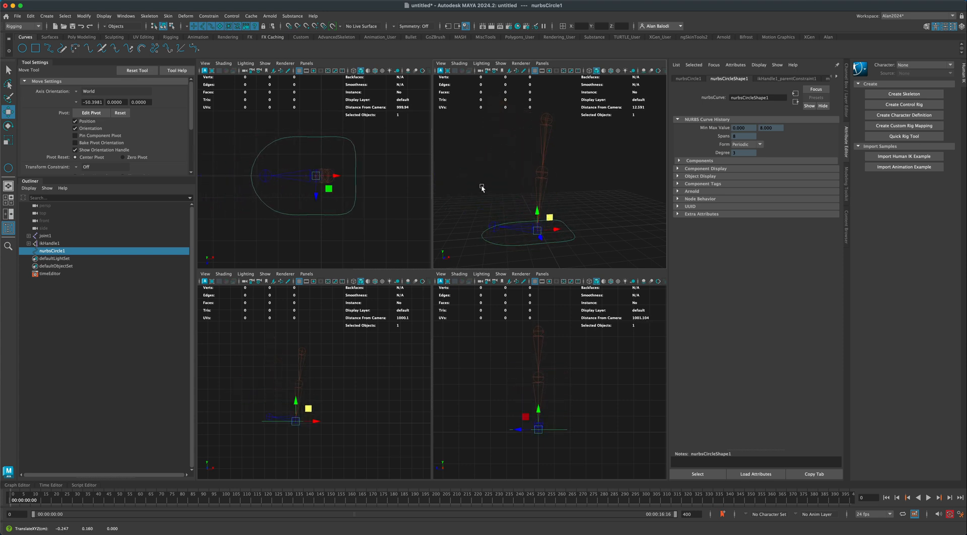
click(17, 16)
click(30, 30)
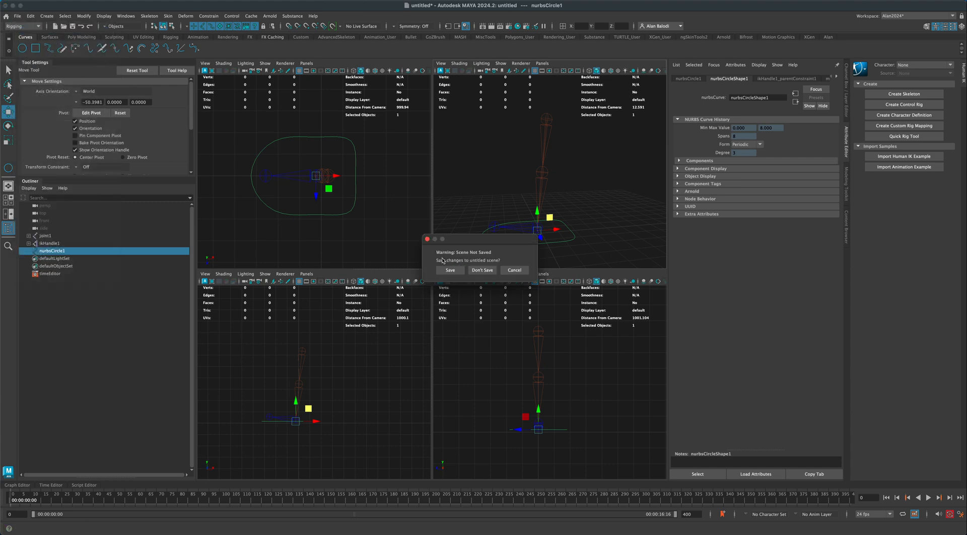
click(482, 271)
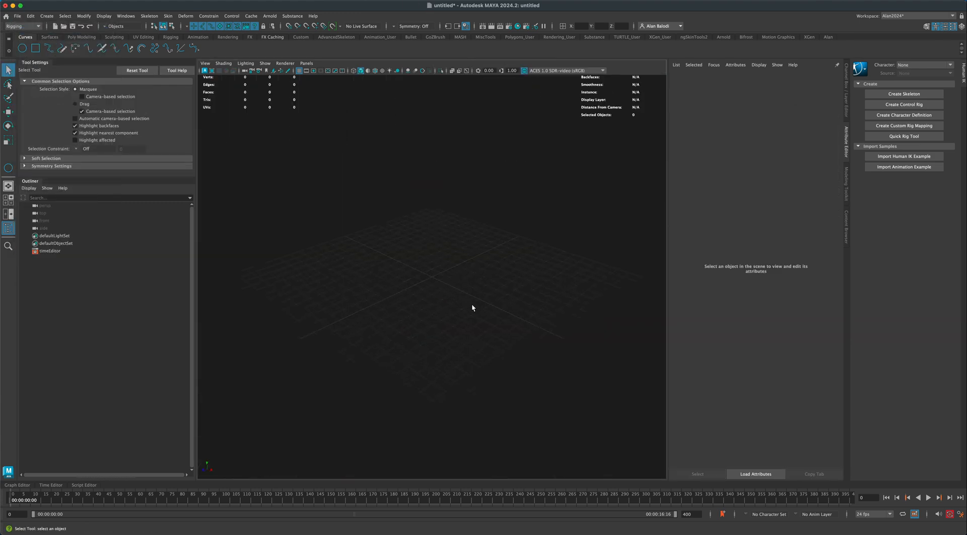
- Switch to the four-view layout and enlarge the front view around the grid origin
alt+drag(469, 305, 496, 303)
key(space)
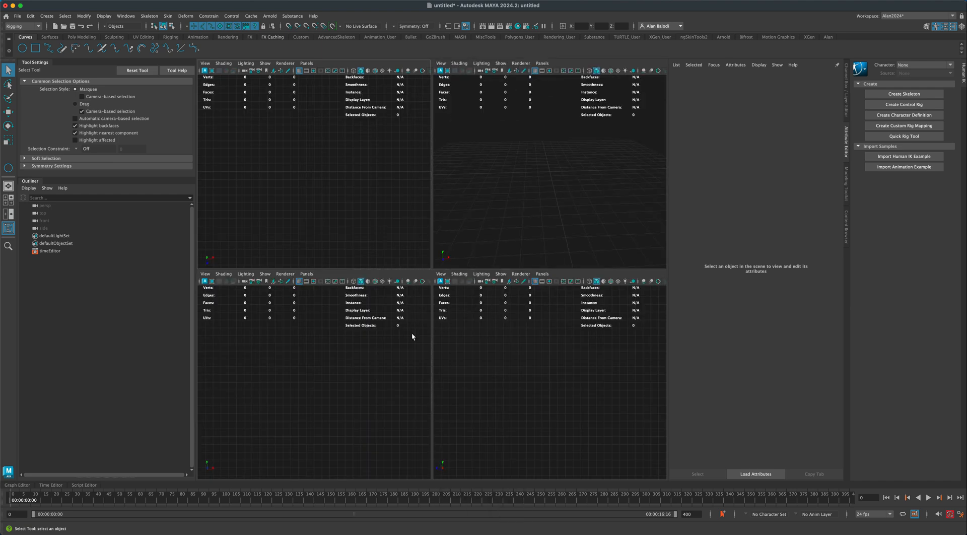
alt+middle_drag(318, 386, 333, 377)
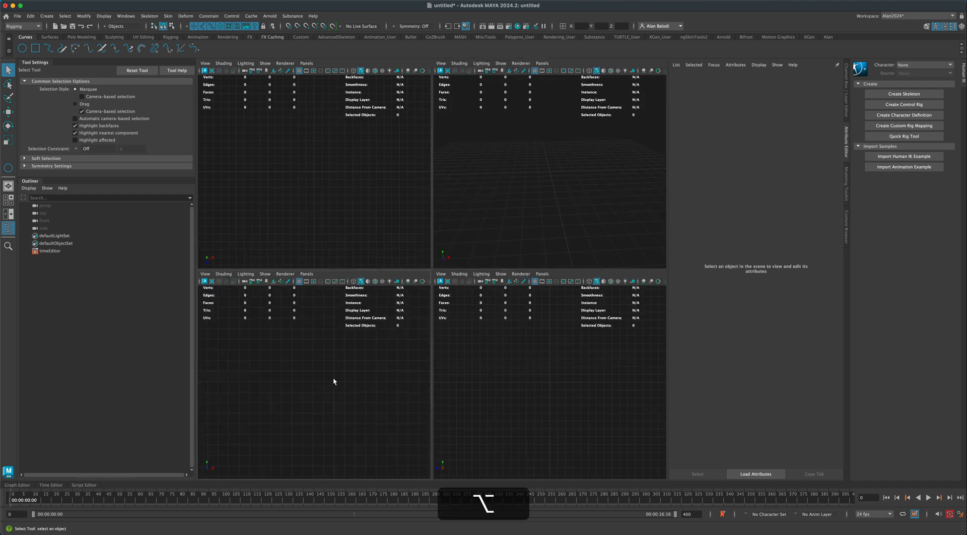
alt+right_drag(334, 377, 358, 386)
alt+middle_drag(362, 377, 342, 381)
alt+right_drag(334, 369, 342, 367)
mouse_move(342, 367)
alt+middle_down()
mouse_move(336, 376)
mouse_move(338, 358)
mouse_move(336, 377)
alt+middle_up()
alt+right_drag(323, 377, 335, 374)
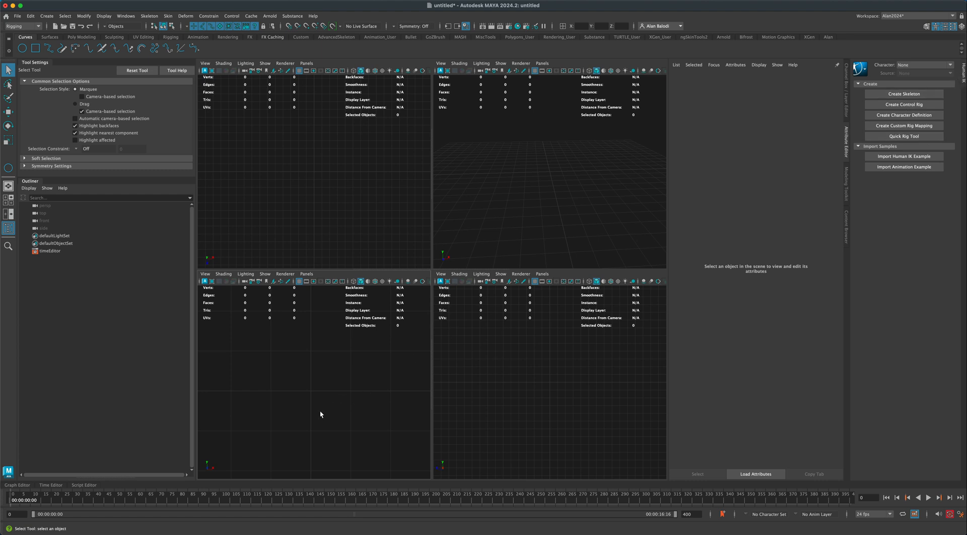
alt+middle_drag(325, 394, 318, 396)
- Create a five-joint leg chain in the front view: hip, knee and ankle straight down to the ground line, plus two foot joints along it
click(170, 37)
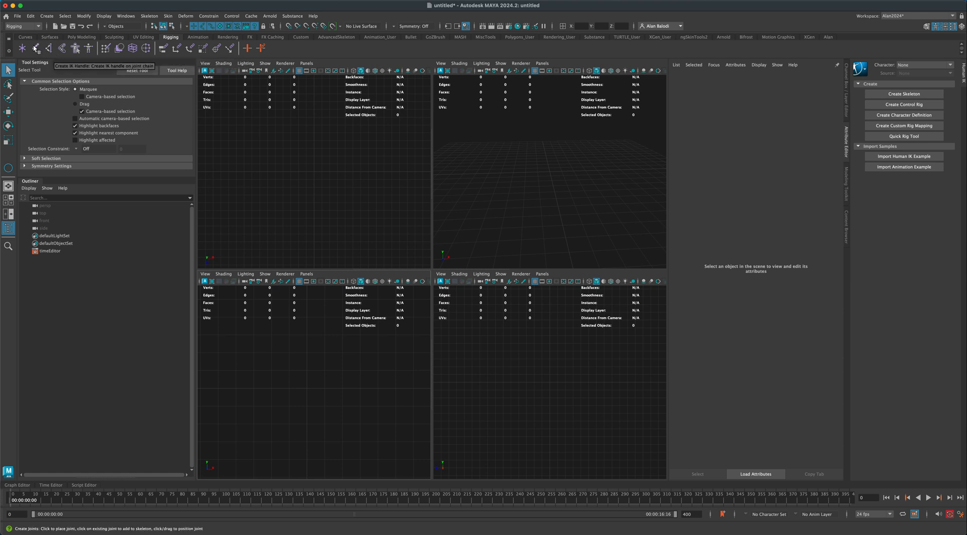
click(36, 49)
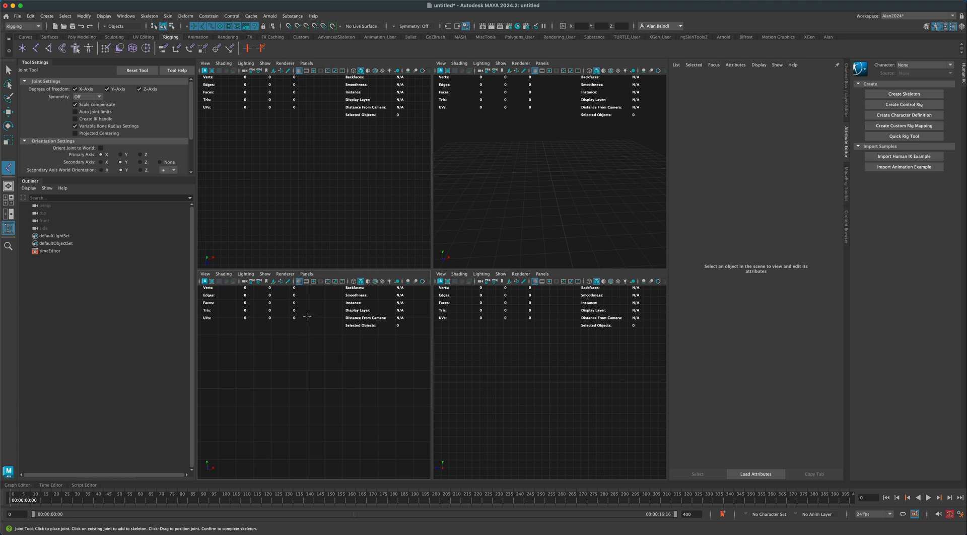
click(307, 316)
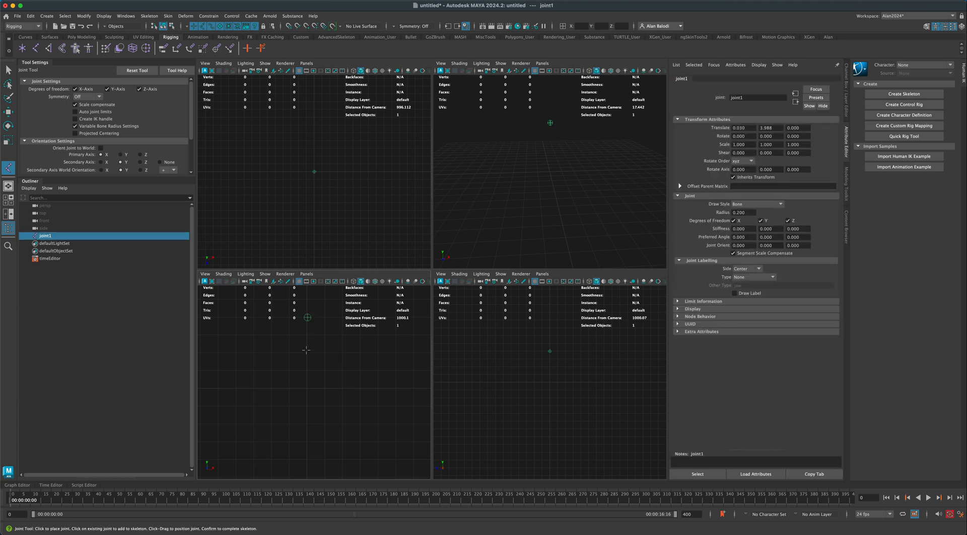
click(307, 352)
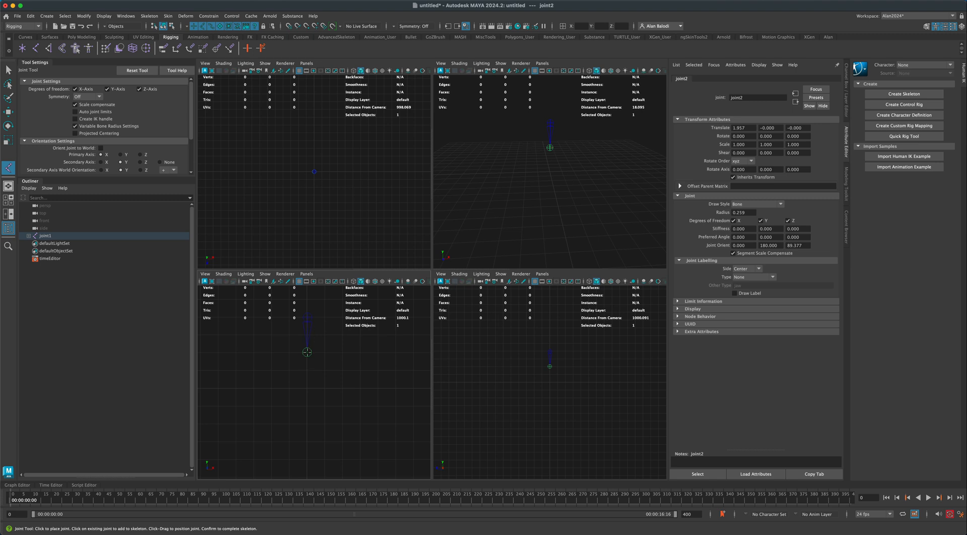
click(307, 388)
click(287, 388)
click(275, 389)
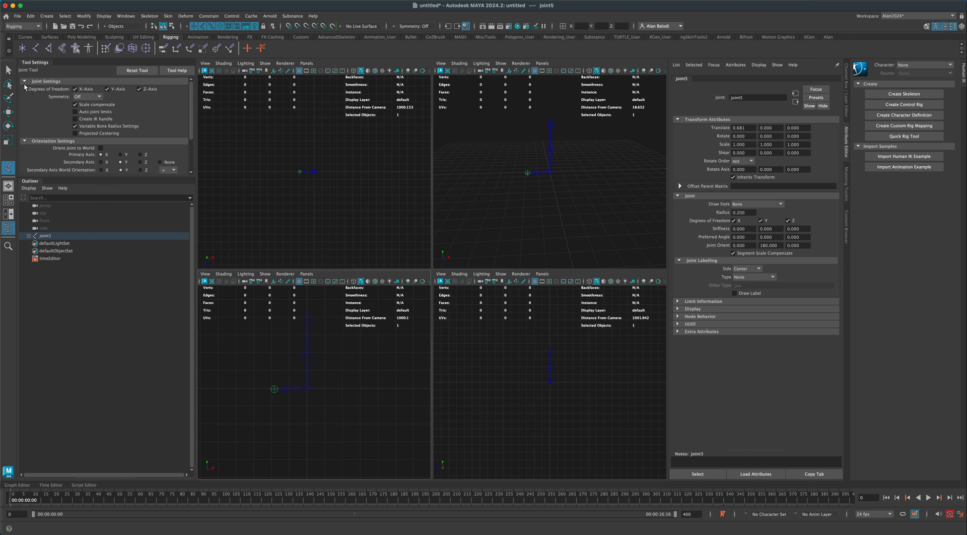
click(8, 70)
- Examine the leg joint chain in the front and perspective views, and clear the selection
scroll(331, 364, up, 3)
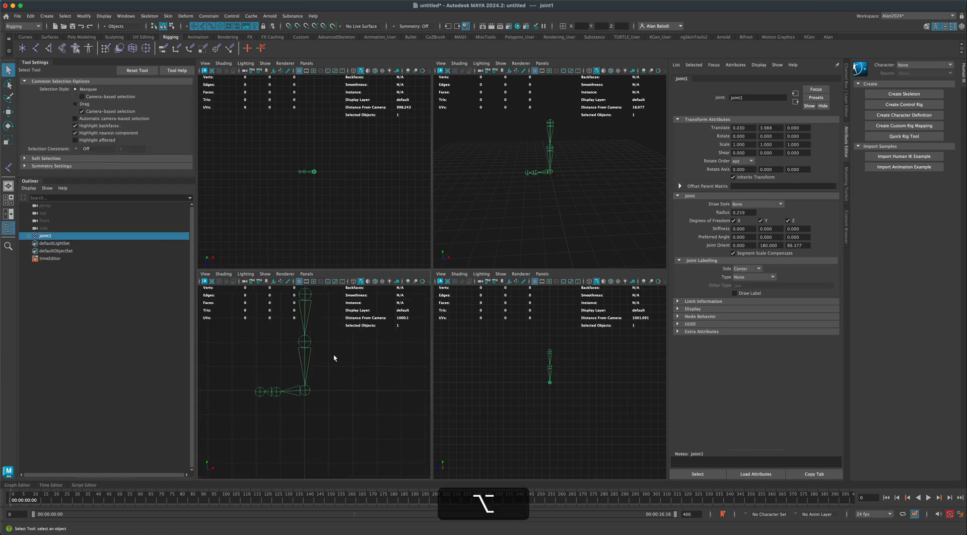
alt+middle_drag(334, 355, 342, 376)
scroll(350, 406, up, 3)
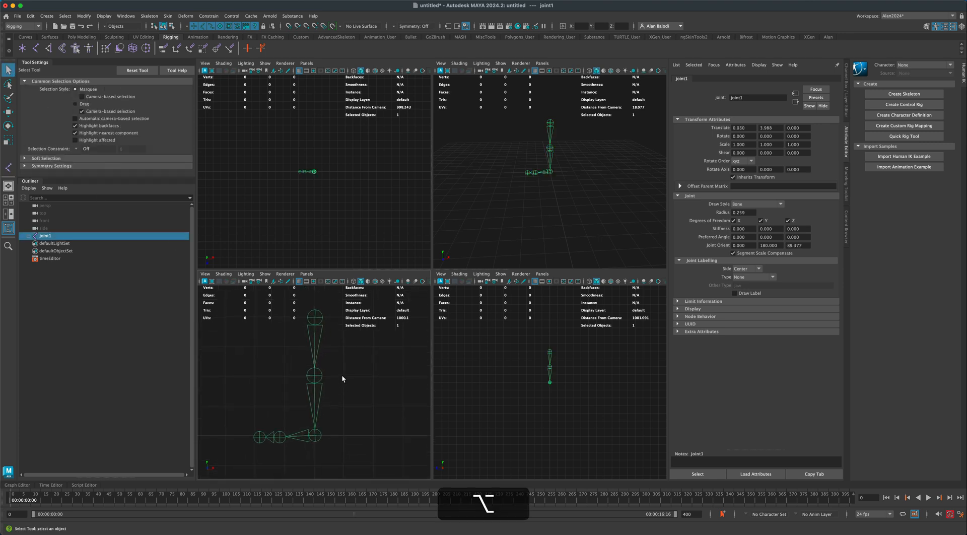
scroll(338, 372, down, 5)
scroll(338, 377, up, 5)
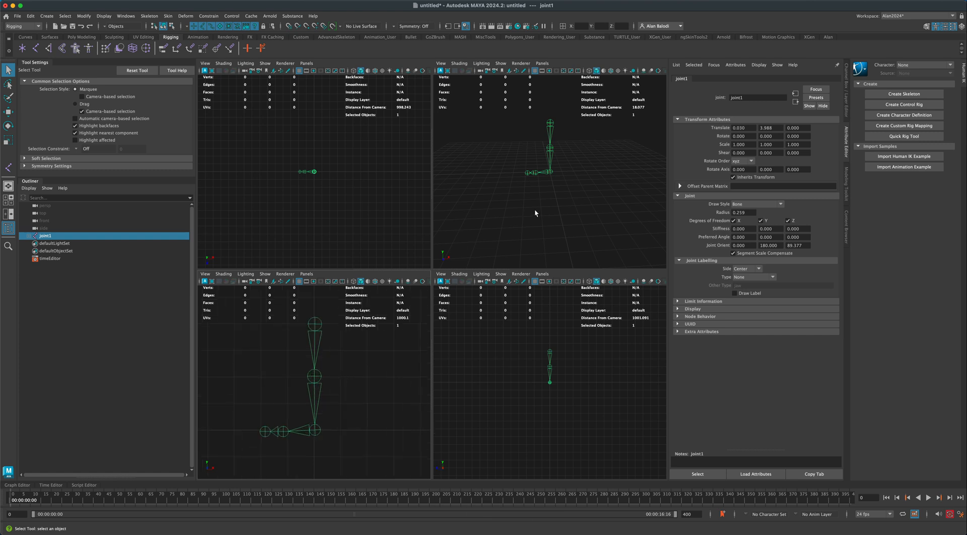
alt+drag(535, 212, 560, 210)
mouse_move(559, 210)
alt+middle_down()
mouse_move(536, 258)
mouse_move(563, 214)
alt+middle_up()
scroll(536, 258, up, 5)
alt+drag(581, 195, 575, 195)
click(337, 427)
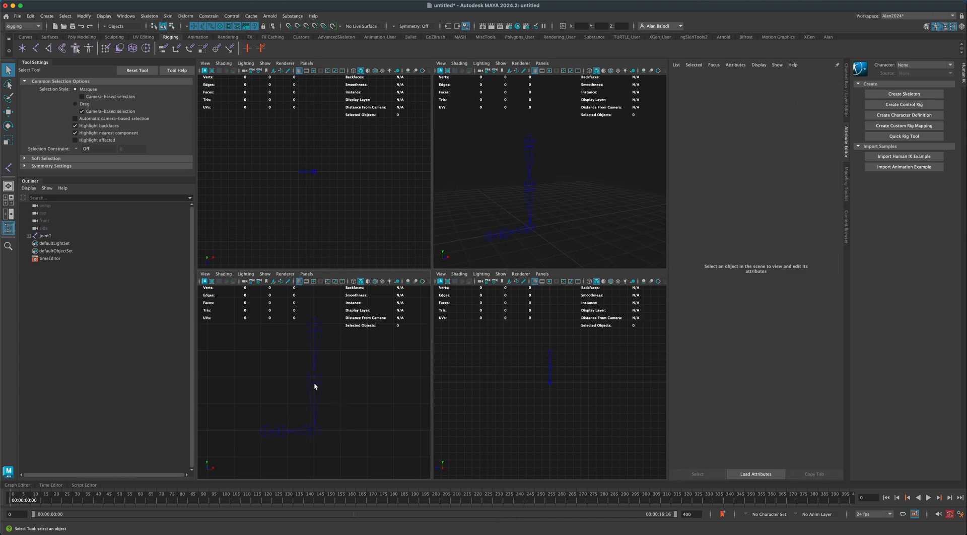
- Test-rotate the hip joint about 48 degrees around Z in the front view and undo the rotation
click(314, 330)
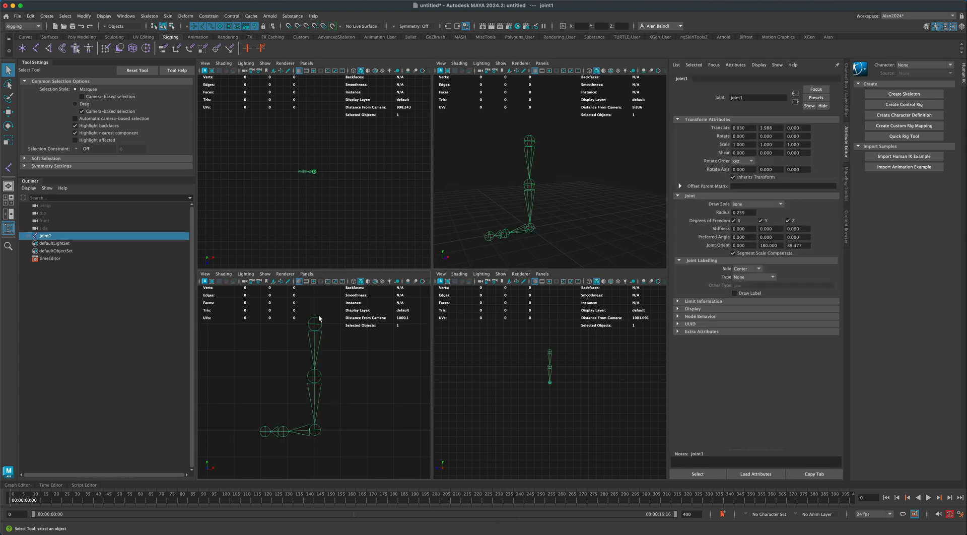
click(307, 308)
drag(332, 334, 238, 302)
key(e)
mouse_move(331, 333)
mouse_down()
mouse_move(308, 323)
mouse_move(322, 341)
mouse_move(312, 335)
mouse_move(330, 329)
mouse_move(322, 338)
mouse_move(320, 316)
mouse_up()
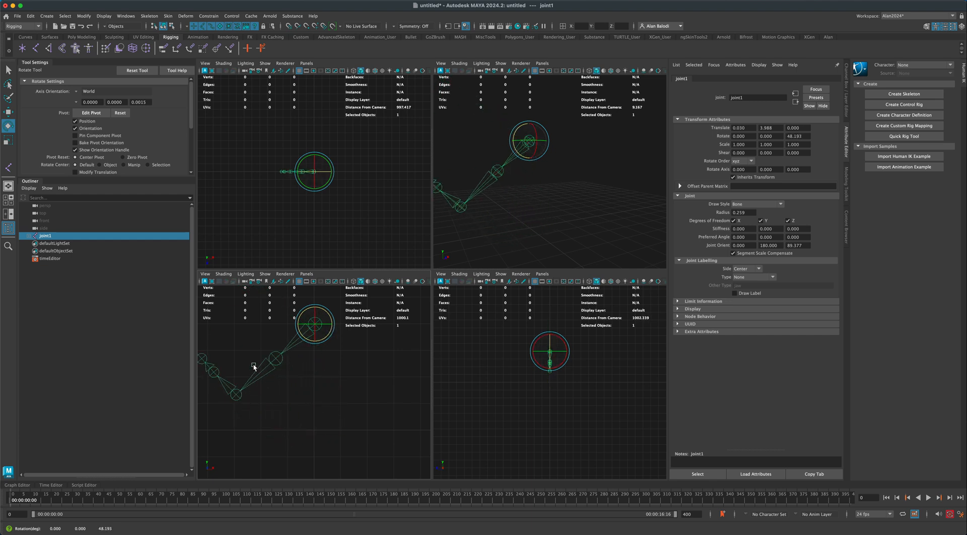
key(super+z)
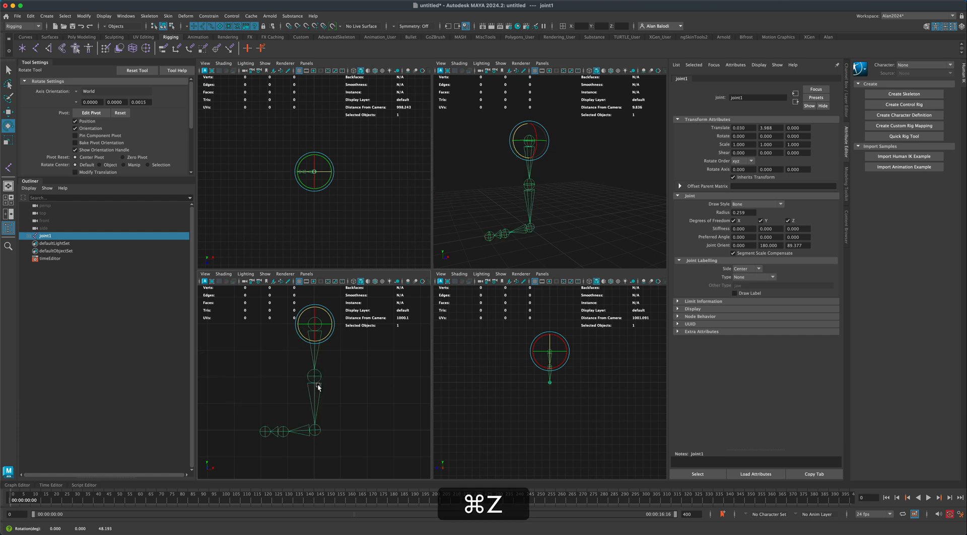
- Test-rotate the knee joint about 19 degrees around Z and undo the rotation
click(318, 386)
mouse_move(330, 375)
mouse_down()
mouse_move(321, 348)
mouse_move(331, 371)
mouse_up()
key(super+z)
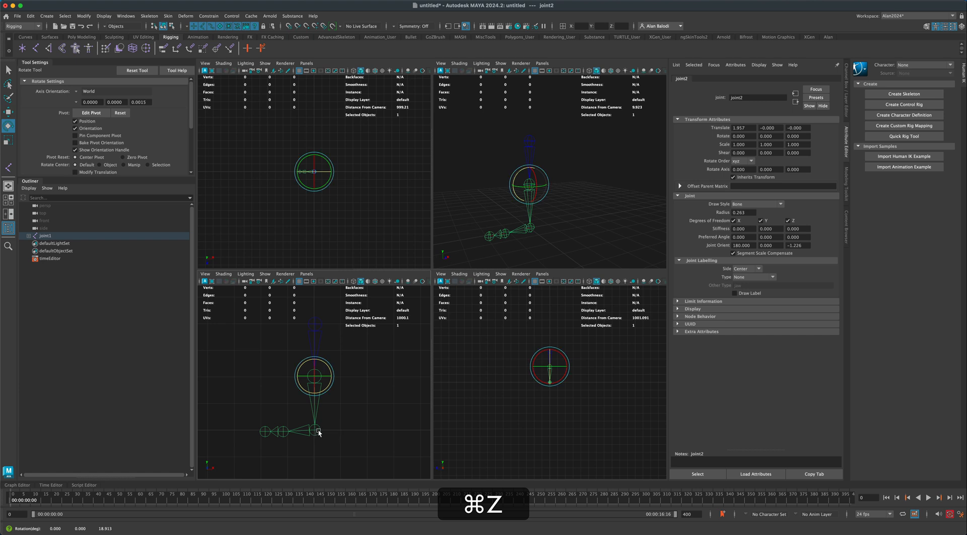
- Test-rotate the ankle joint around Z in the front view, undo the rotation and deselect the joint
click(319, 432)
click(320, 428)
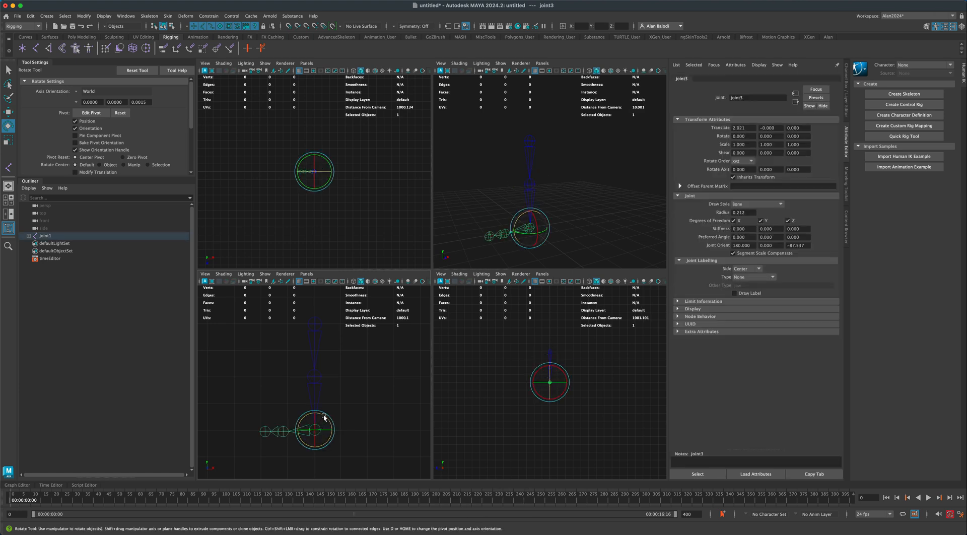
drag(324, 421, 332, 425)
key(super+z)
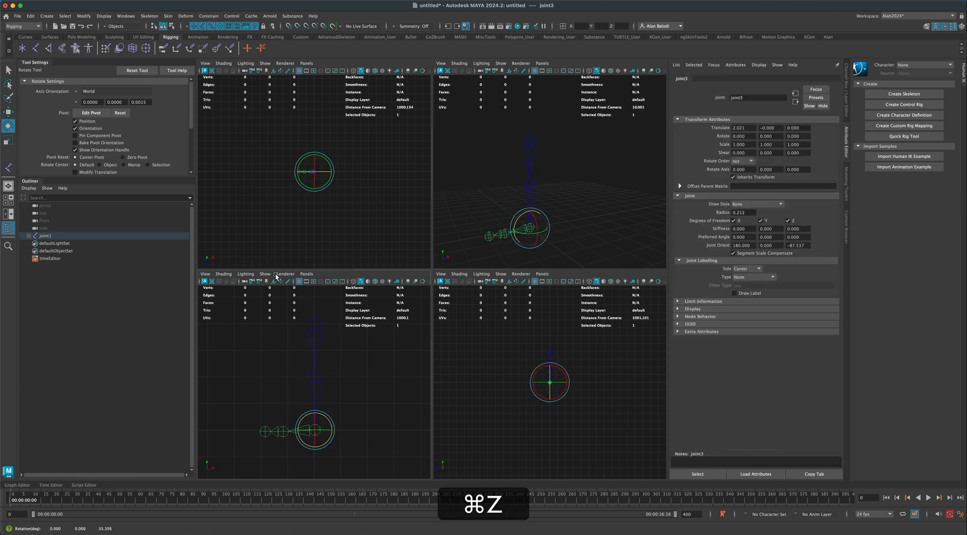
key(q)
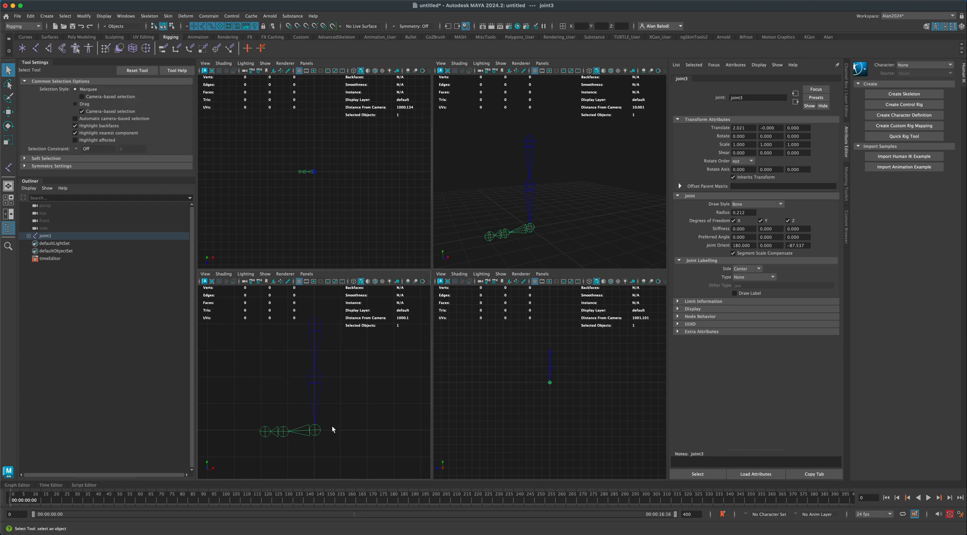
click(305, 435)
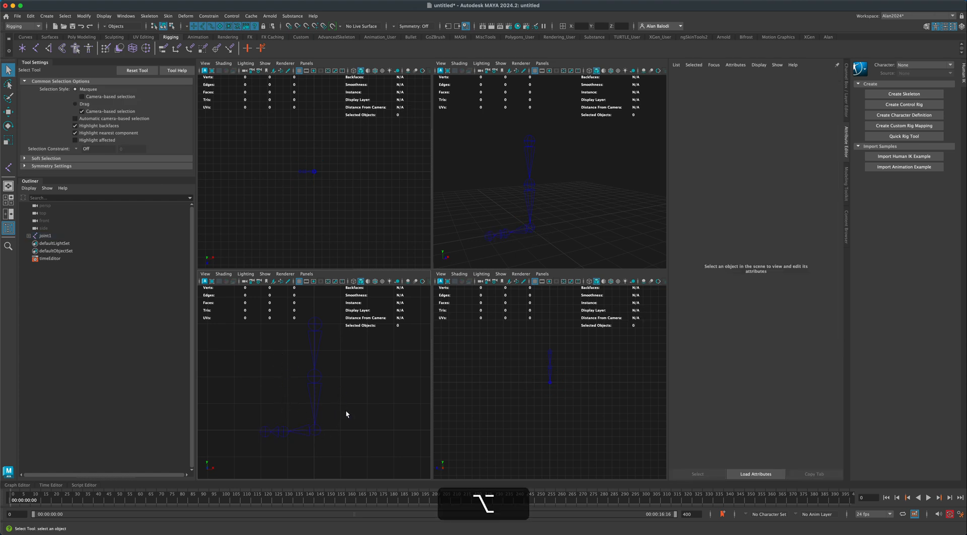
- Create a Rotate-Plane Solver IK handle running from the hip joint to the ankle joint
alt+middle_drag(346, 411, 350, 412)
alt+middle_drag(343, 378, 343, 383)
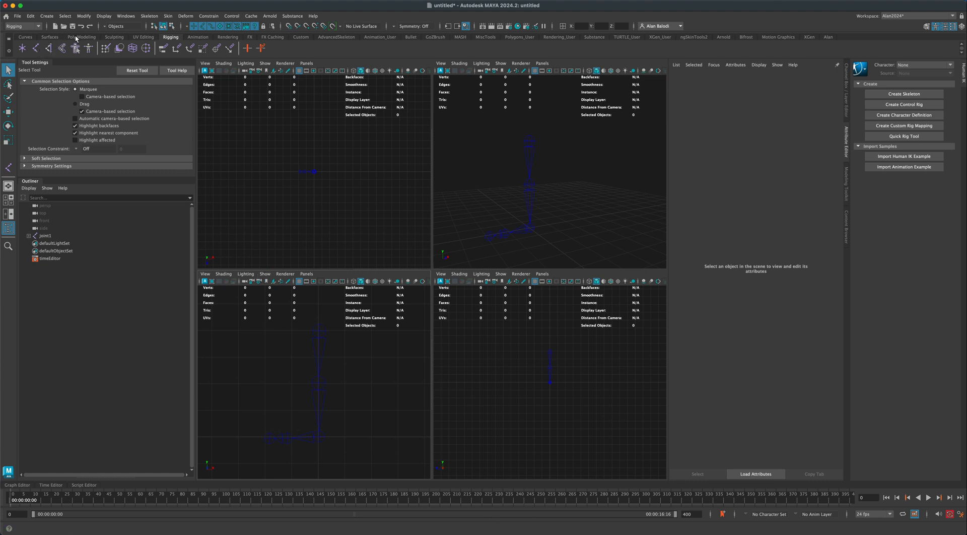
click(49, 48)
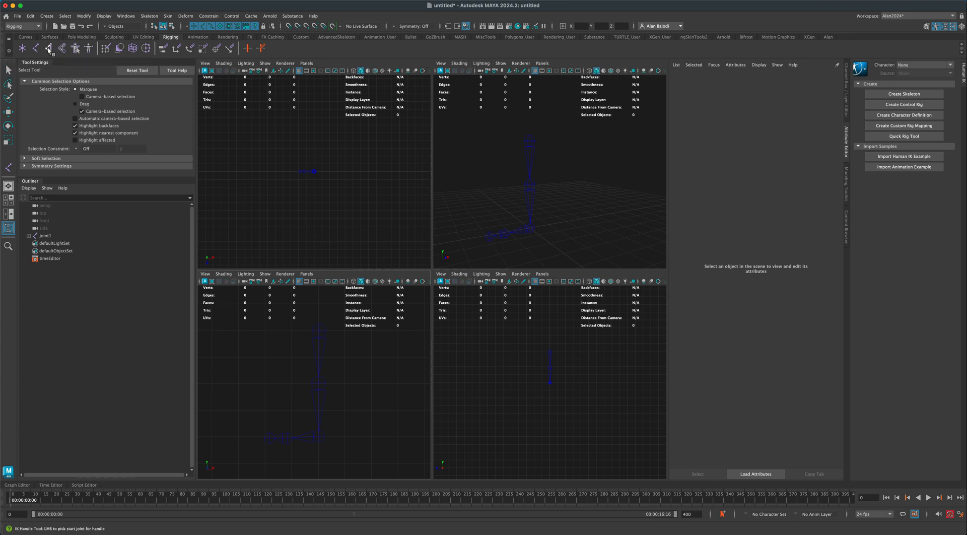
click(319, 330)
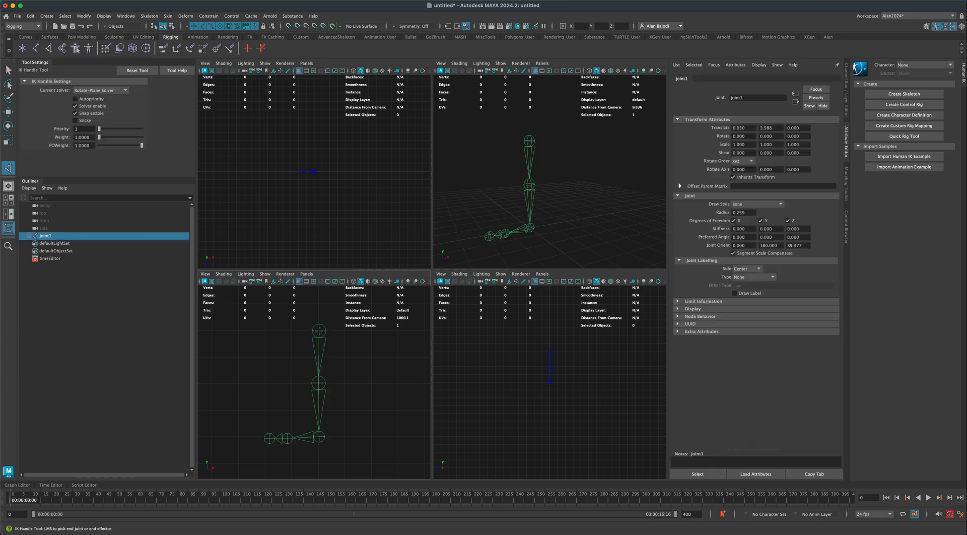
click(319, 437)
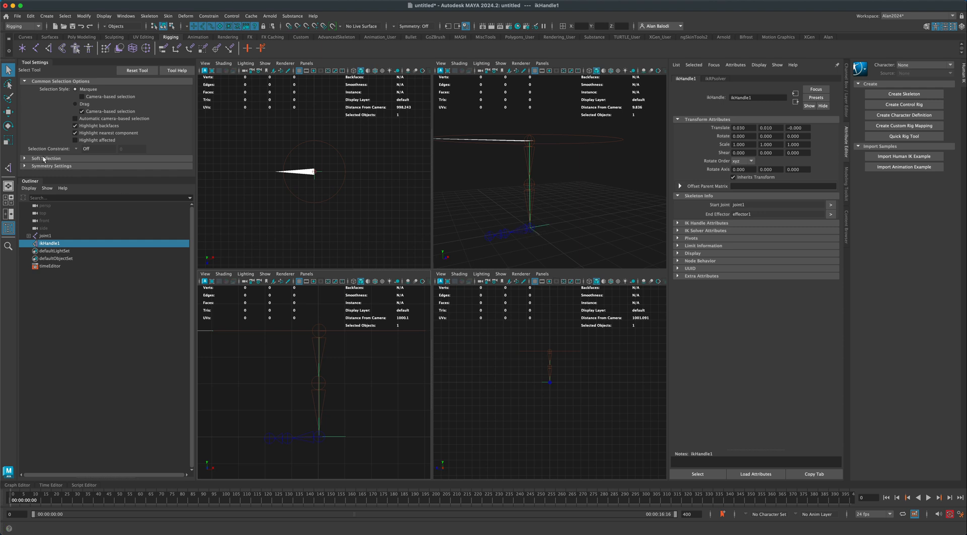
- Test the leg bend by moving the IK handle back and up to about X -1.79, Y 1.09, and undo the move
key(w)
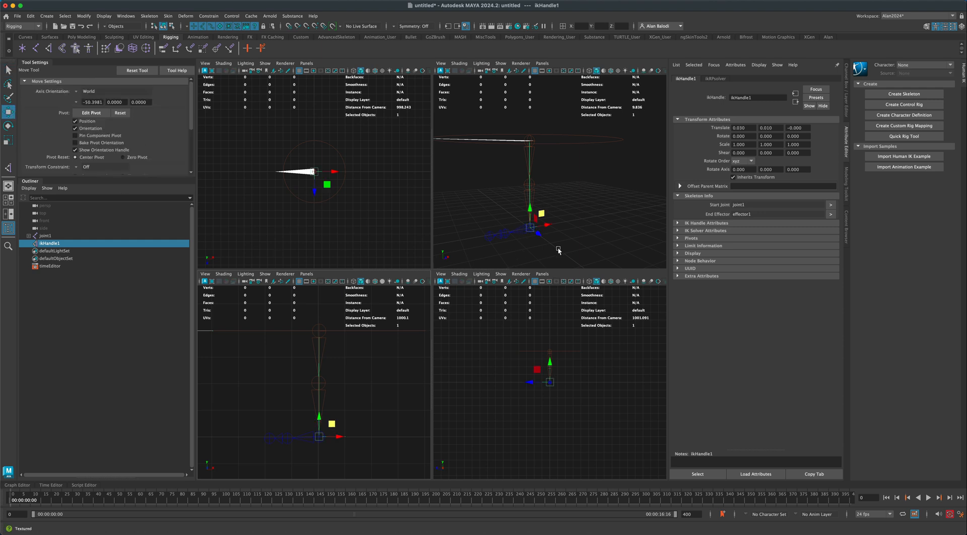
click(559, 223)
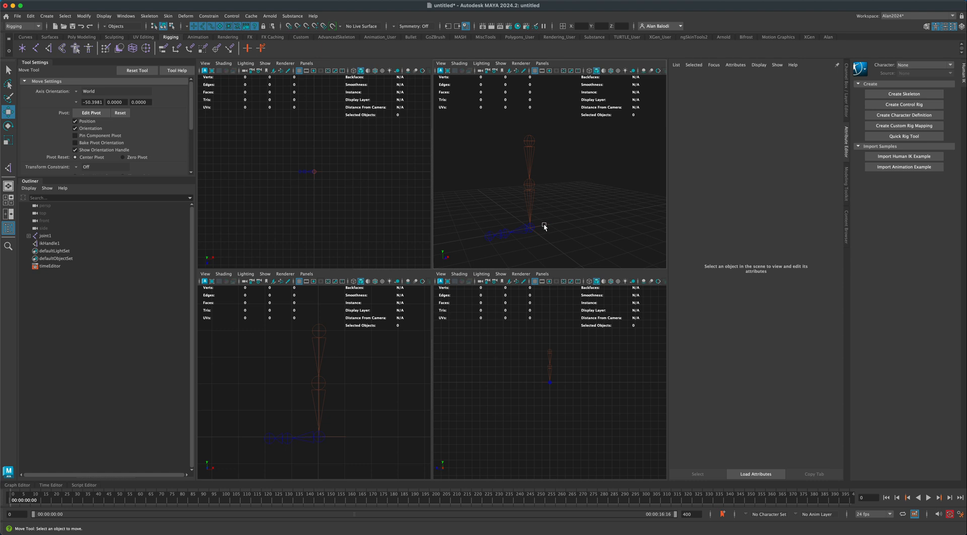
click(544, 225)
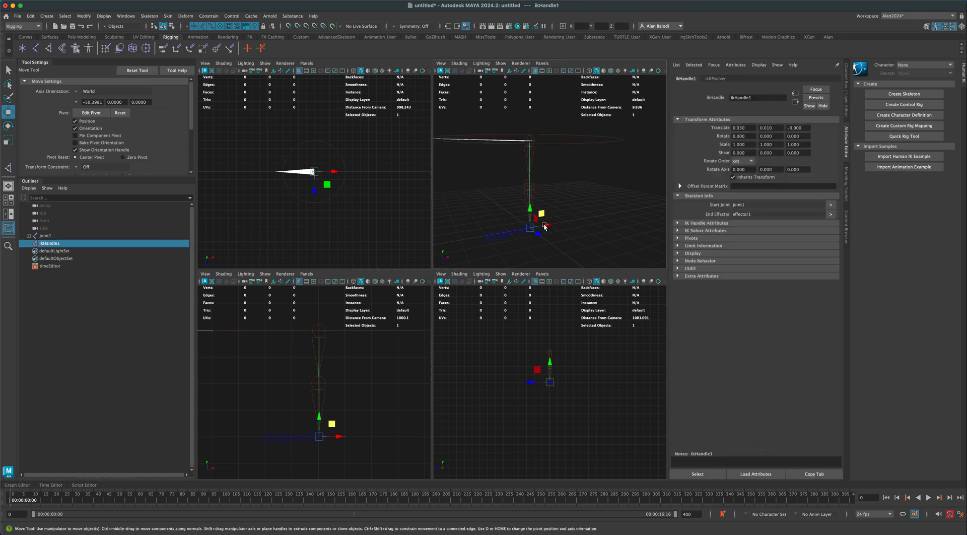
drag(543, 220, 503, 197)
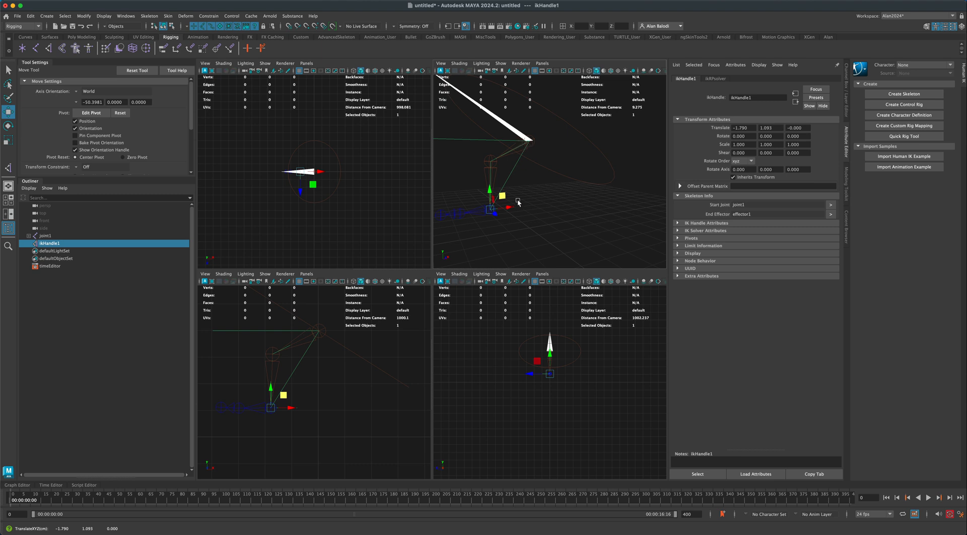
key(super+z)
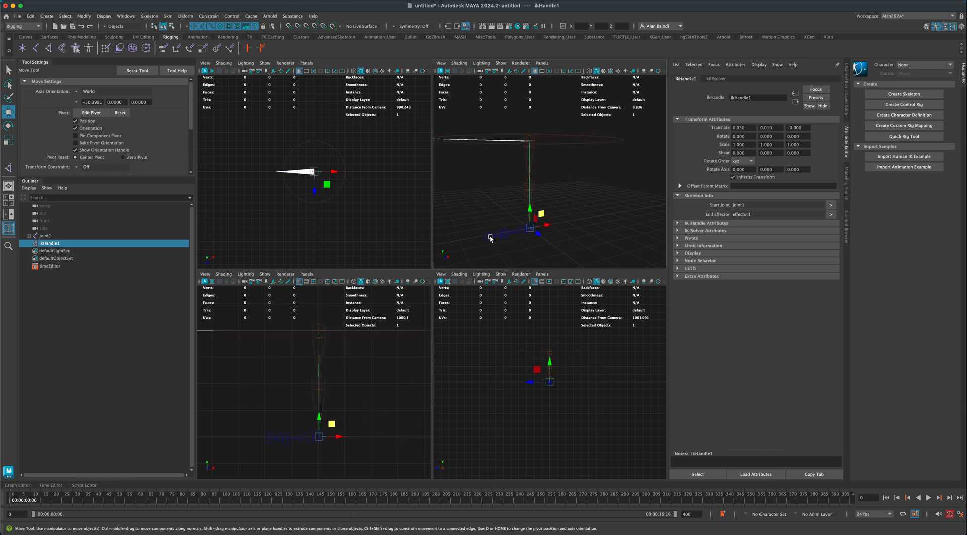
- Draw a NURBS circle on the grid next to the foot in the perspective view
alt+drag(549, 242, 556, 237)
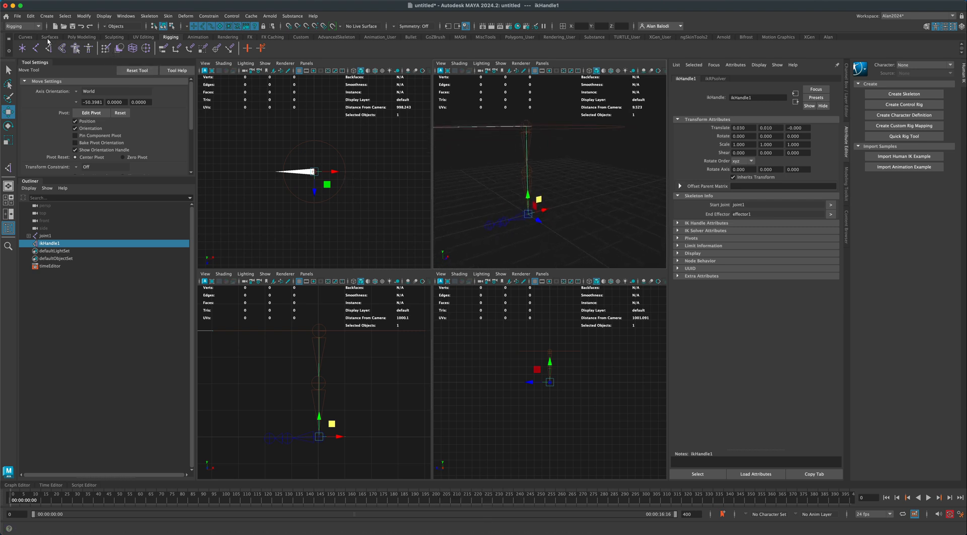
click(25, 36)
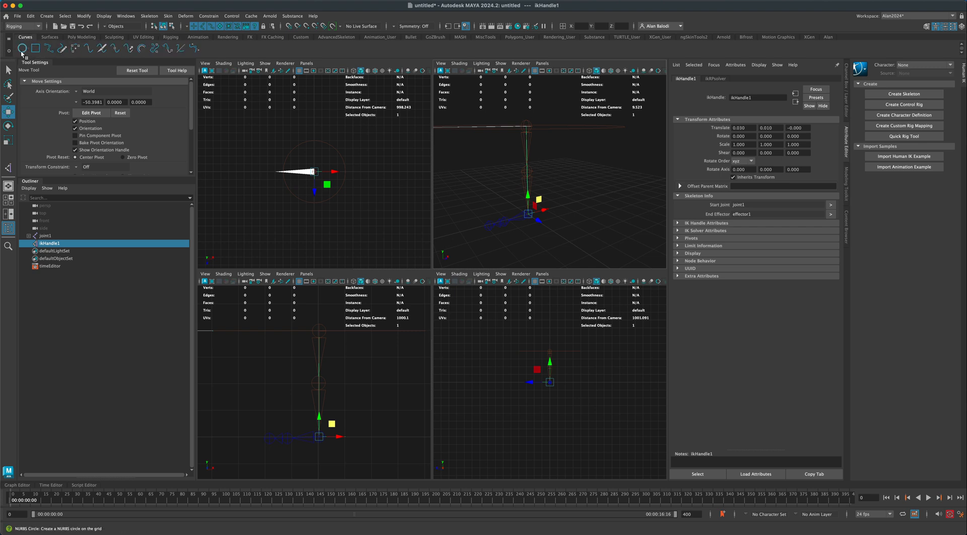
click(21, 52)
shift+drag(585, 231, 600, 240)
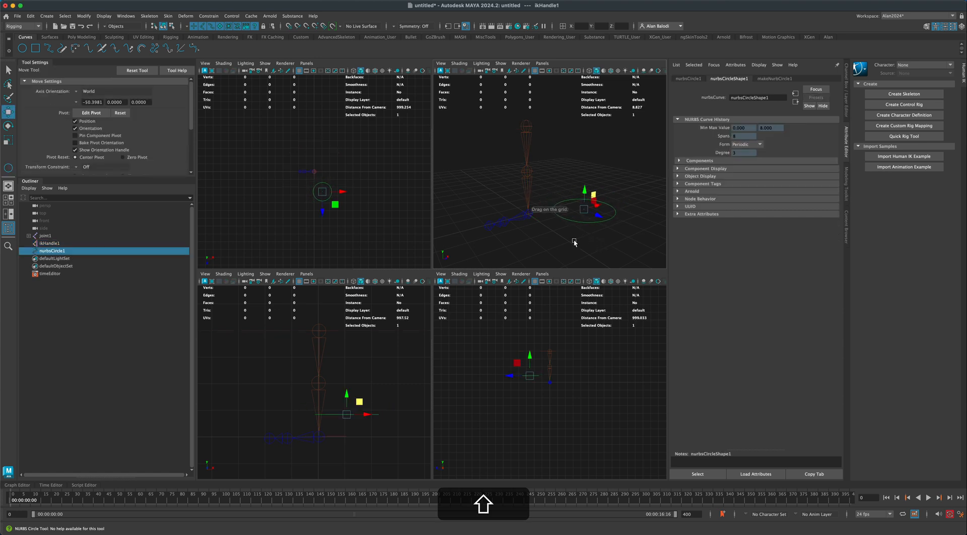
- Snap the NURBS circle onto the ankle joint in the perspective view
click(596, 213)
key(v)
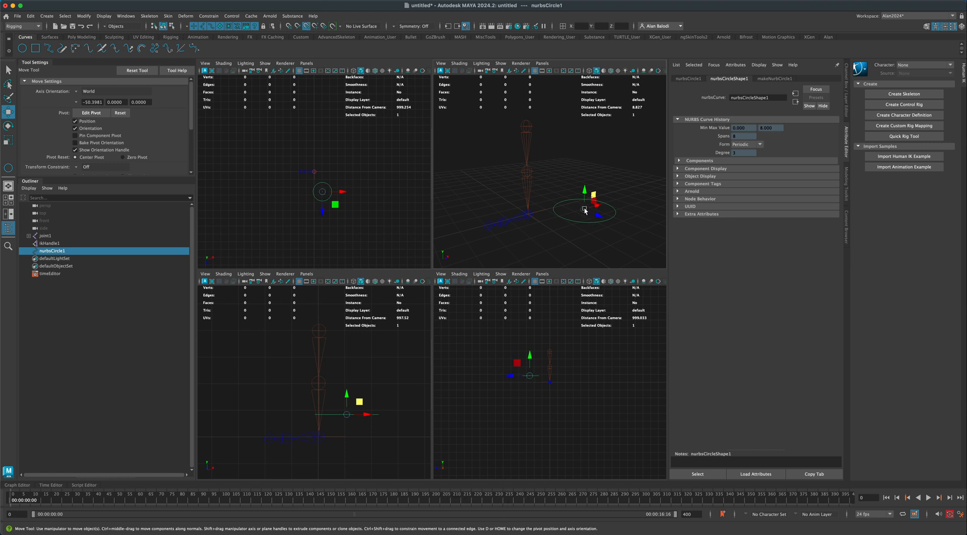
drag(585, 210, 529, 215)
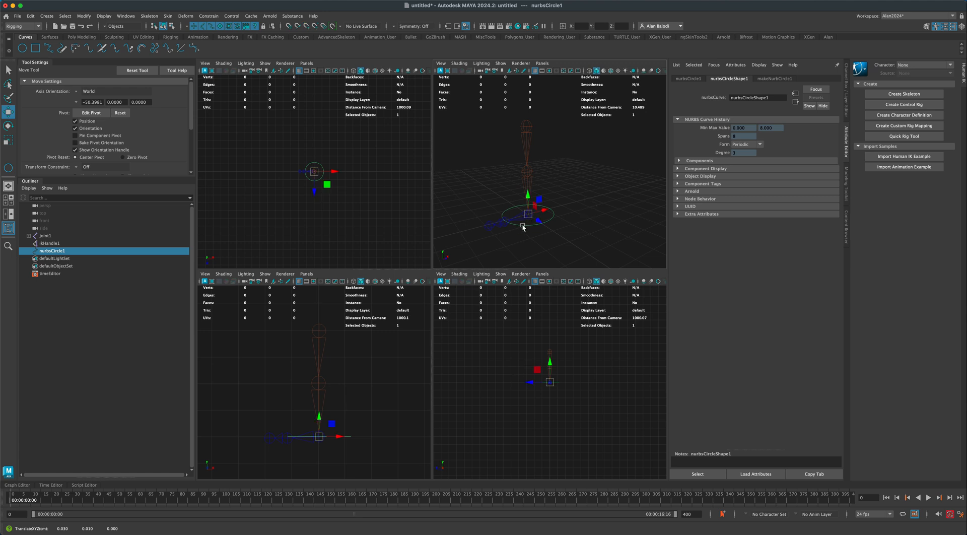
- Stretch the circle in the top view by moving its toe-side control vertex past the toe joint to about X -3.02
alt+middle_drag(360, 200, 384, 214)
scroll(367, 218, up, 6)
scroll(382, 212, up, 2)
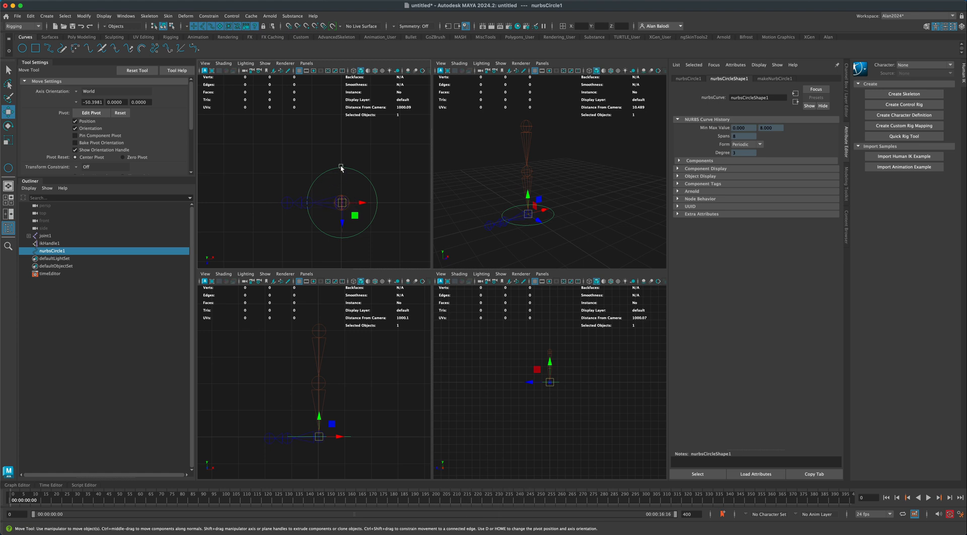
right_drag(341, 170, 313, 170)
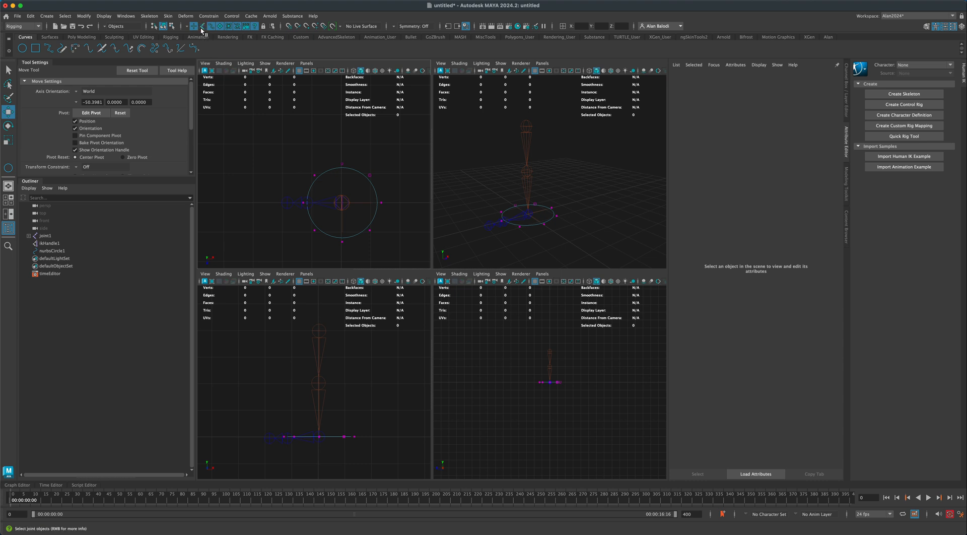
drag(276, 179, 313, 216)
drag(309, 219, 267, 190)
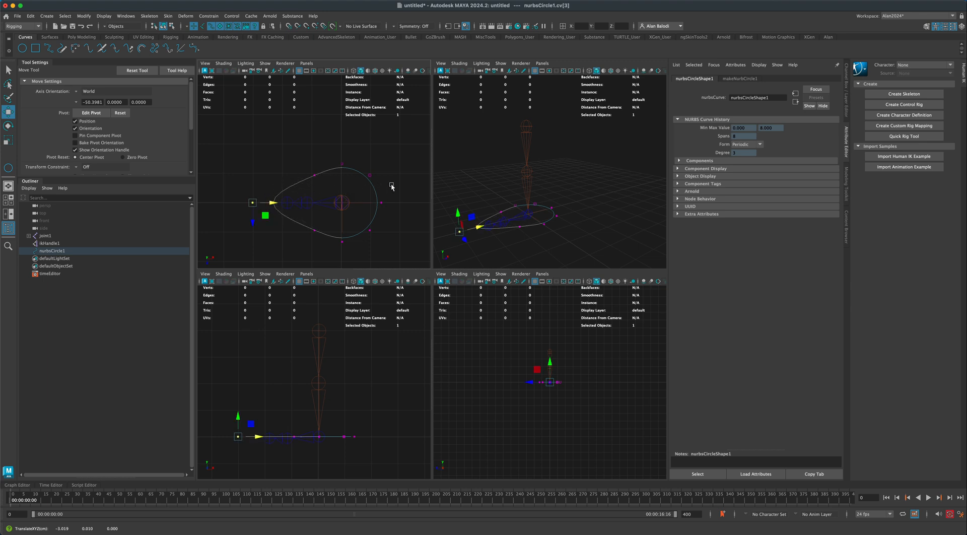
- Flatten the heel end of the curve by moving its three rear control vertices inward to about X 0.79
click(382, 204)
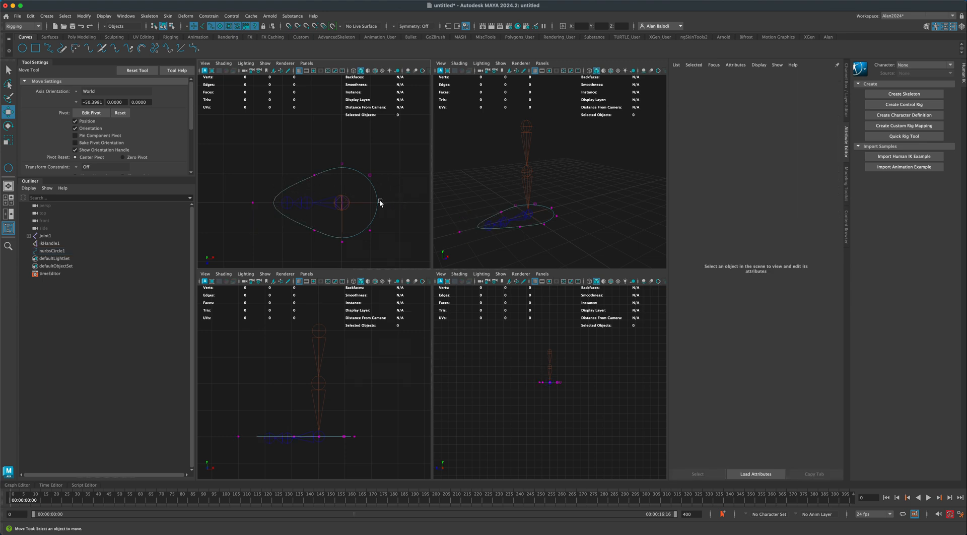
mouse_move(398, 189)
mouse_down()
mouse_move(373, 210)
mouse_move(393, 205)
mouse_up()
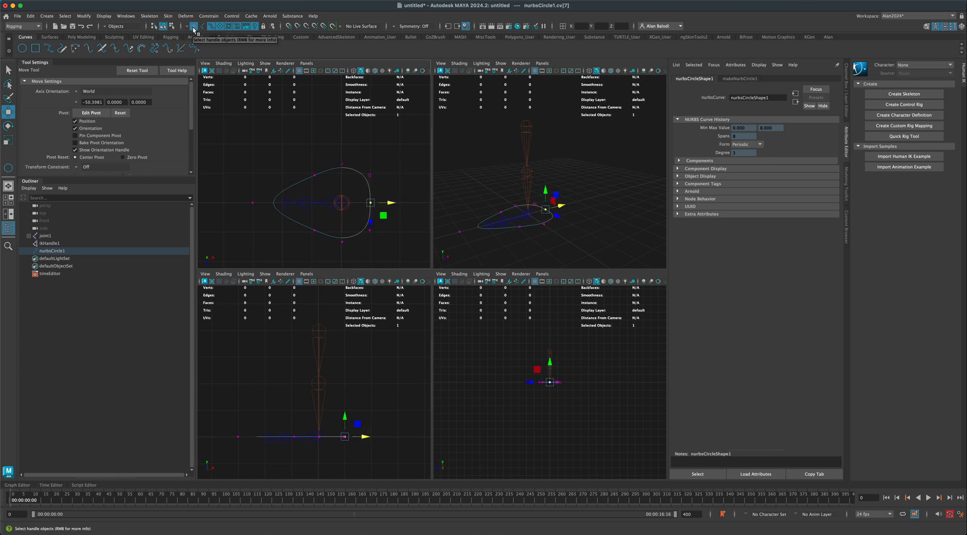
drag(412, 154, 367, 247)
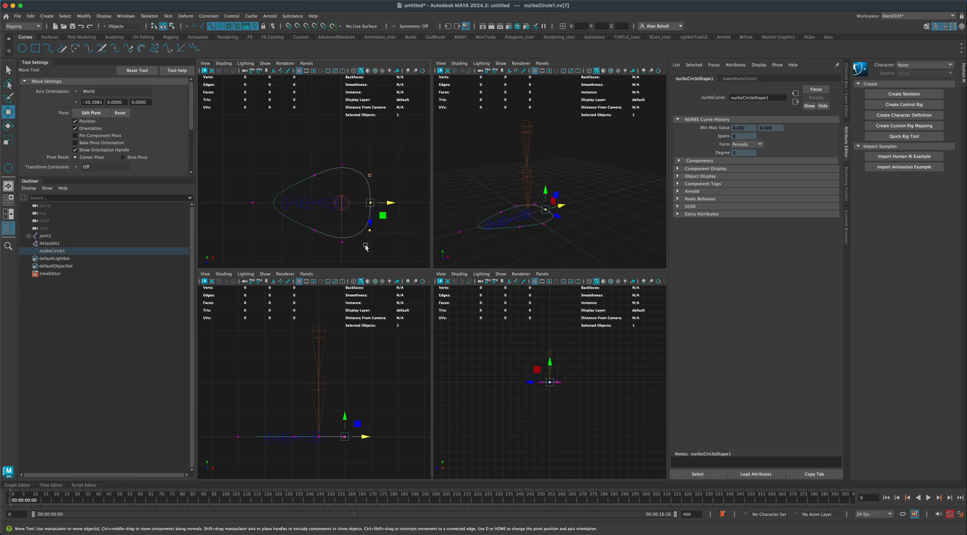
drag(390, 203, 385, 203)
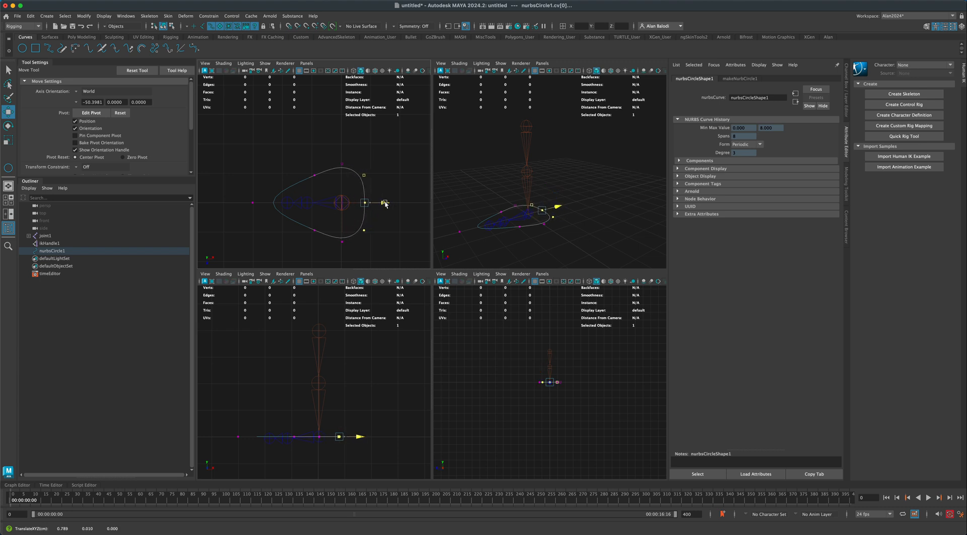
- Narrow the curve by scaling its two side control vertices inward along Z, and return to object selection with the curve selected
click(341, 161)
shift+drag(336, 251, 343, 217)
key(r)
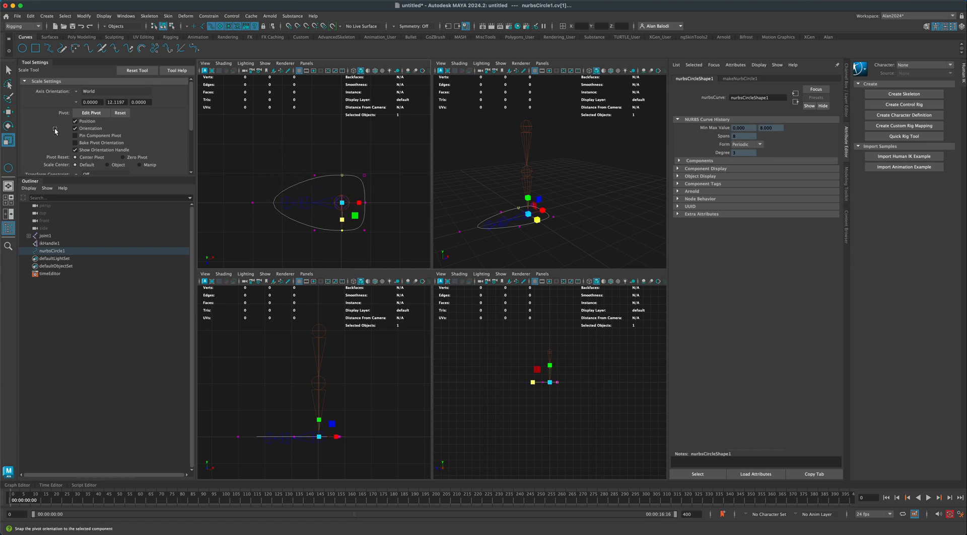
key(q)
right_drag(364, 195, 397, 184)
click(570, 234)
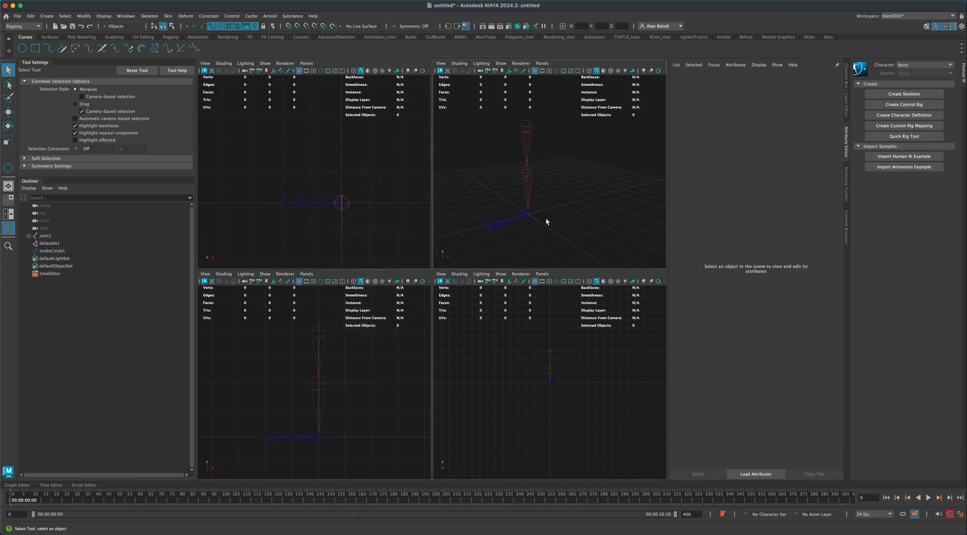
click(546, 218)
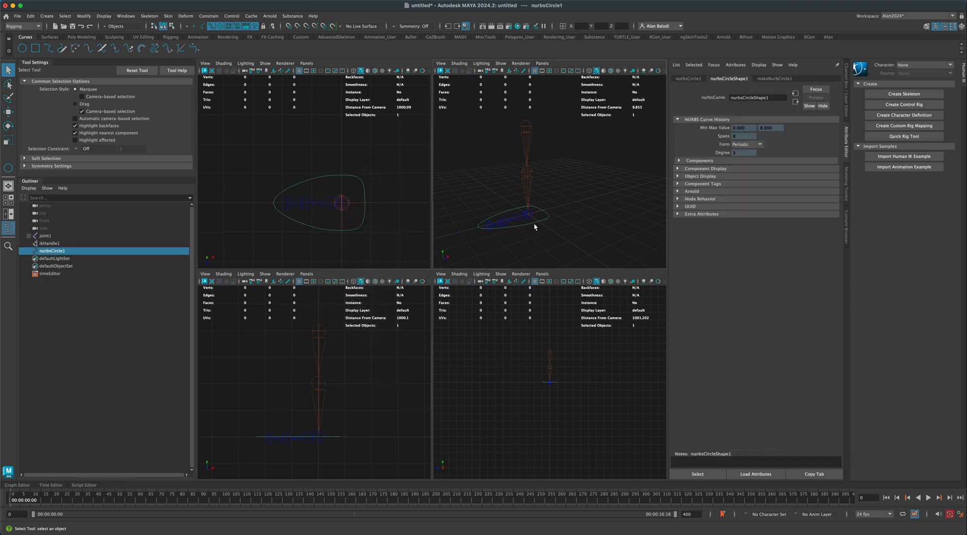
- Parent-constrain the IK handle to the foot curve with Maintain offset on and all translate and rotate axes constrained
mouse_move(535, 244)
alt+mouse_down()
mouse_move(531, 252)
mouse_move(544, 251)
mouse_move(536, 253)
alt+mouse_up()
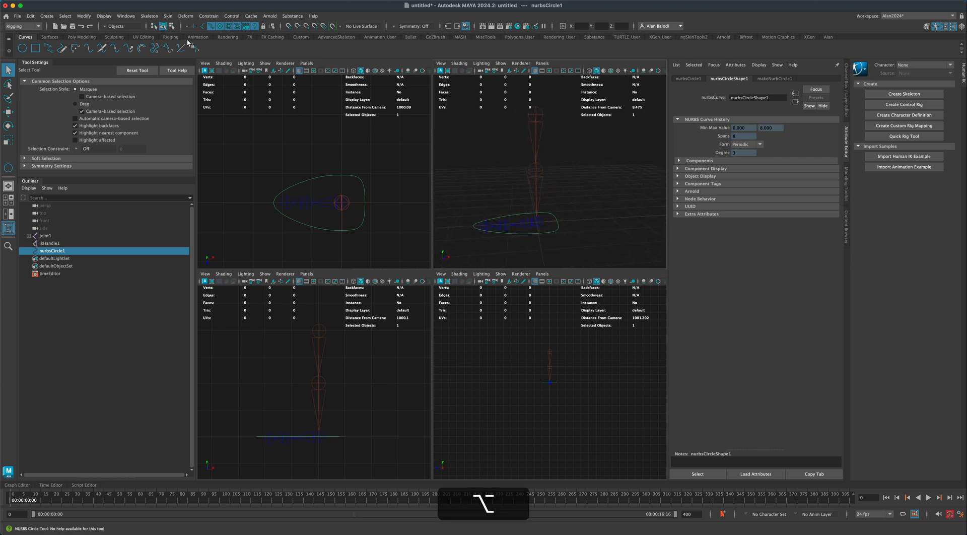
click(550, 240)
click(557, 230)
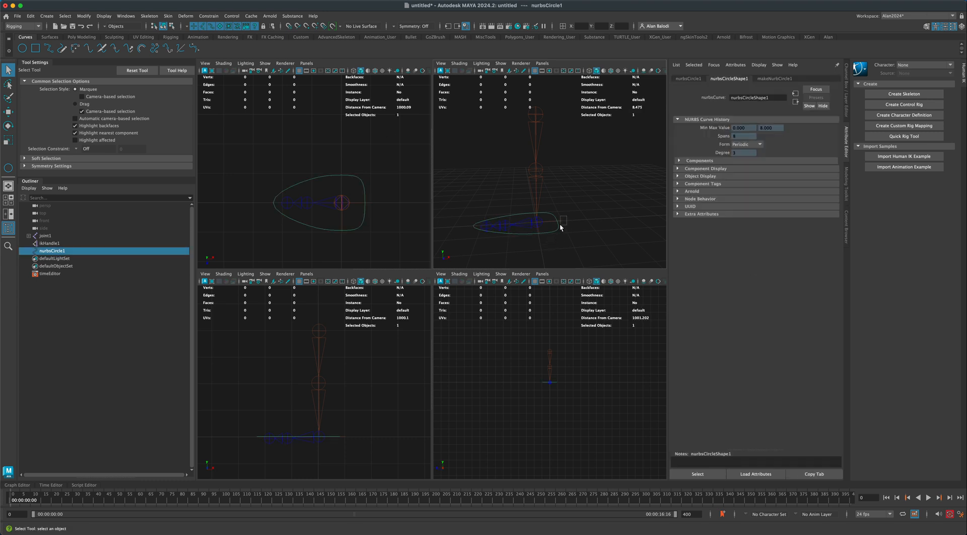
click(560, 224)
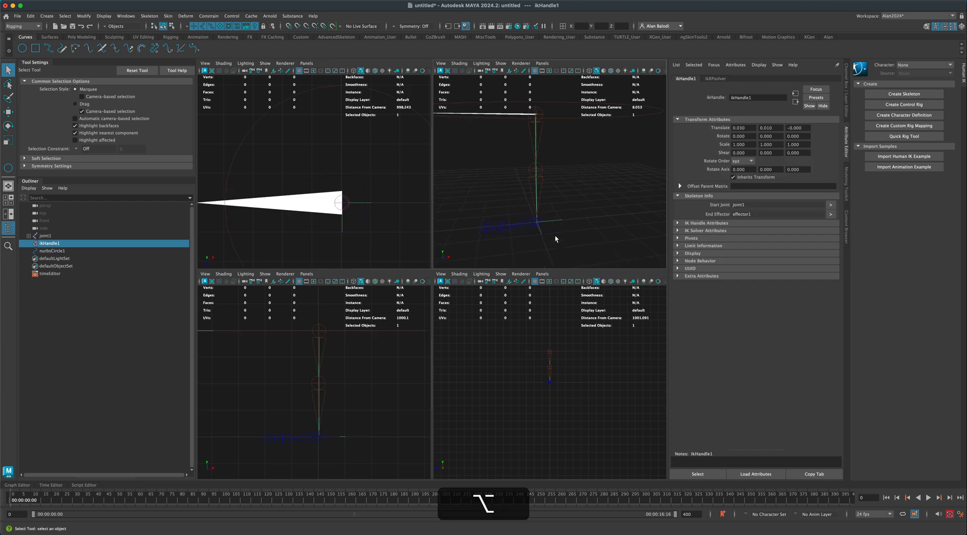
click(557, 235)
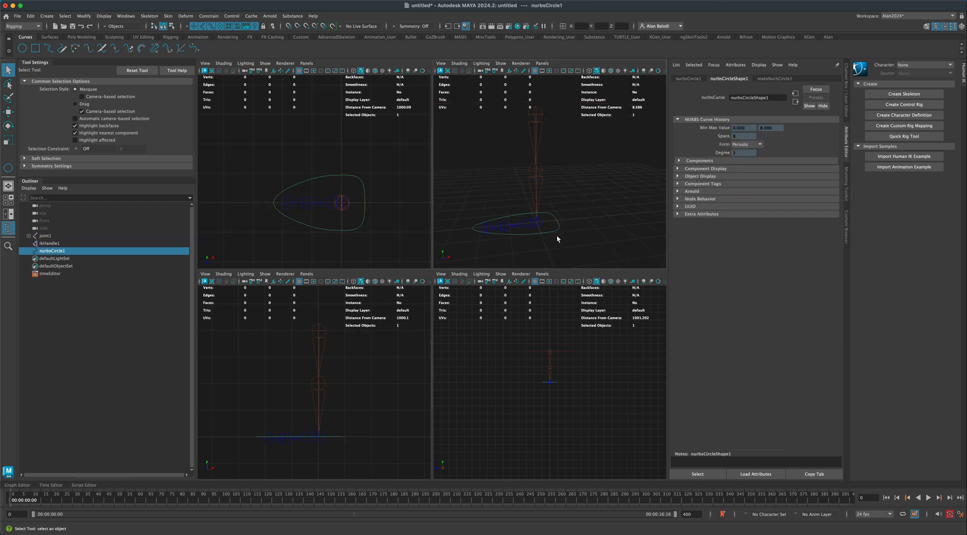
super+click(47, 244)
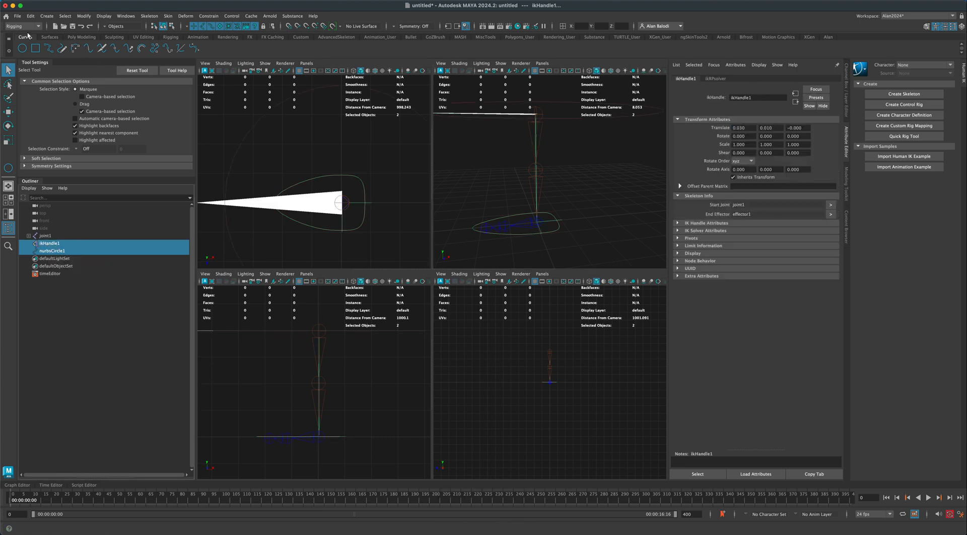
click(210, 17)
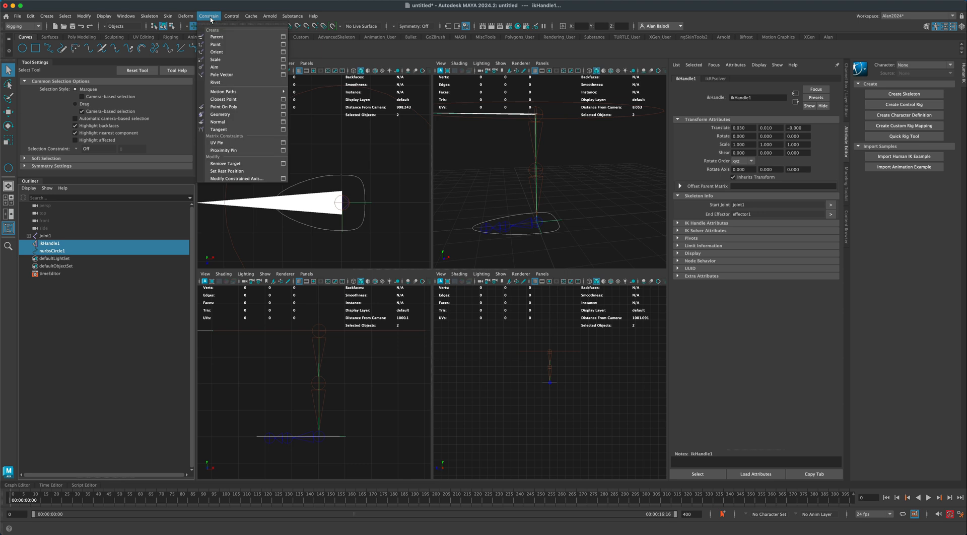
click(284, 37)
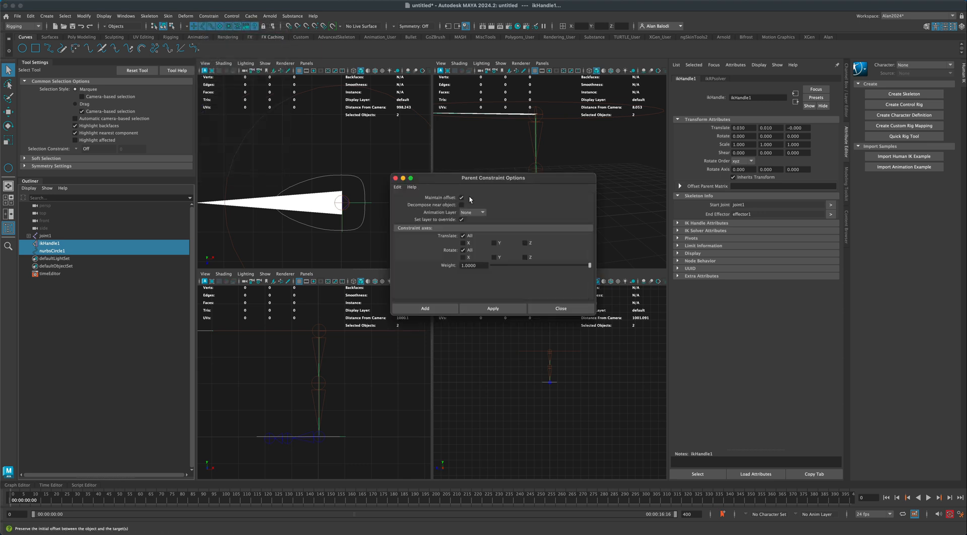
drag(472, 178, 511, 189)
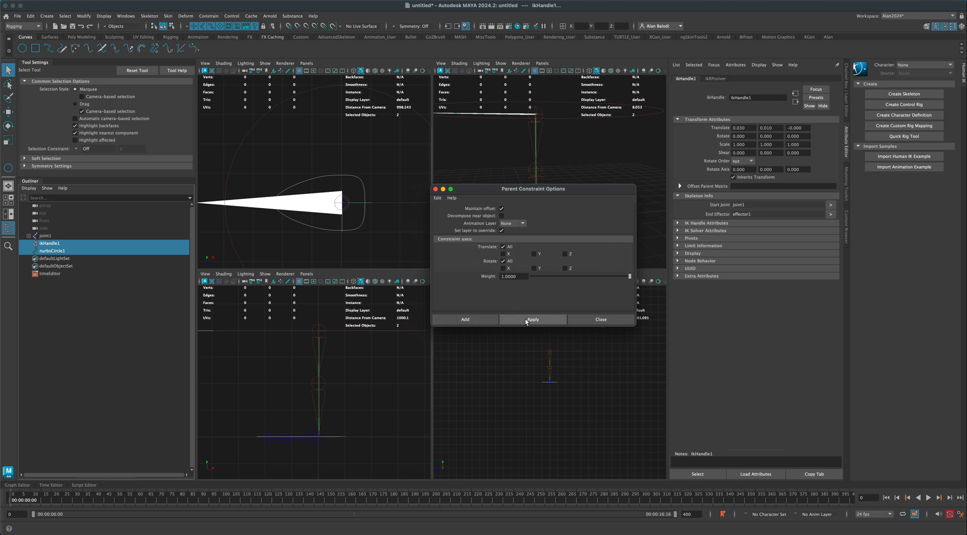
click(526, 320)
click(589, 317)
- Test the constraint by moving the foot curve forward and up to about X -0.30, Y 1.33
click(582, 246)
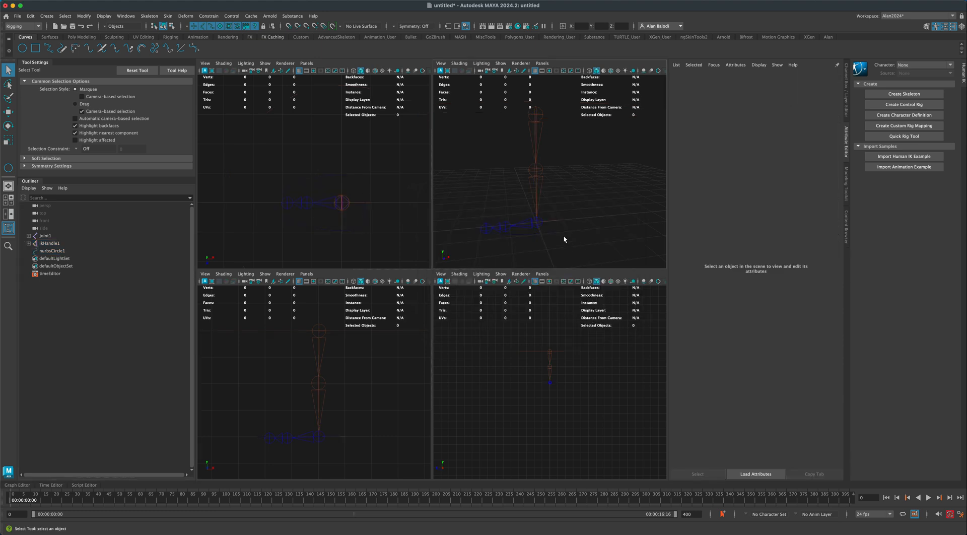
click(552, 224)
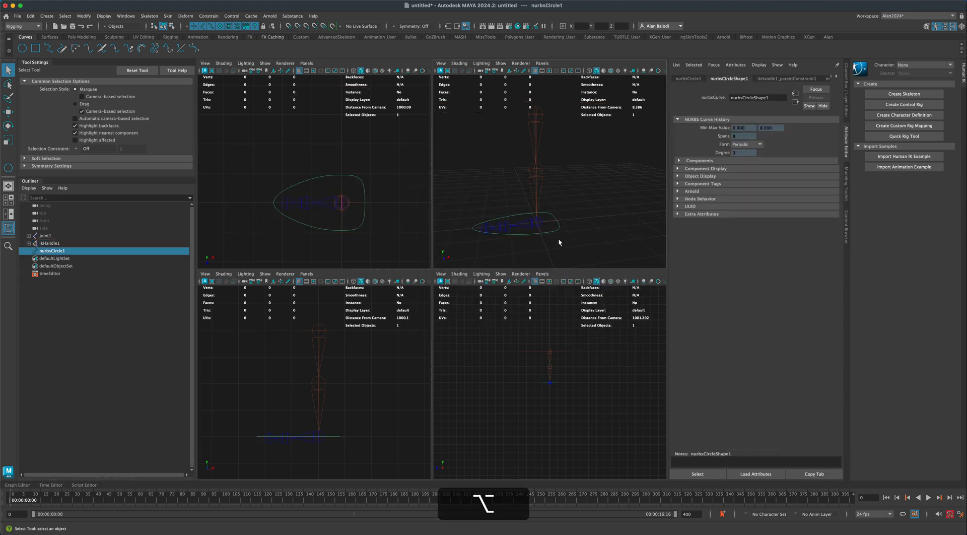
alt+right_drag(562, 239, 557, 236)
alt+middle_drag(558, 237, 563, 240)
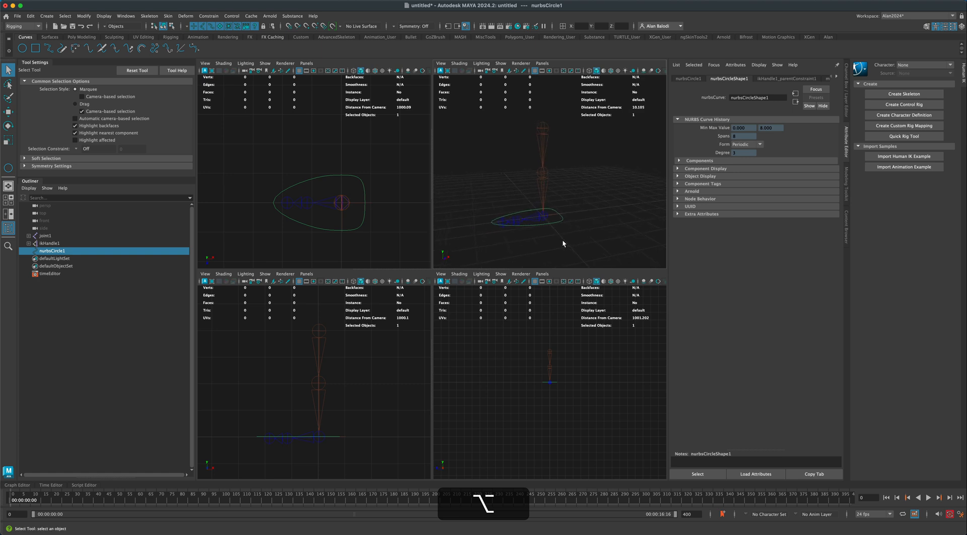
key(w)
drag(550, 215, 554, 185)
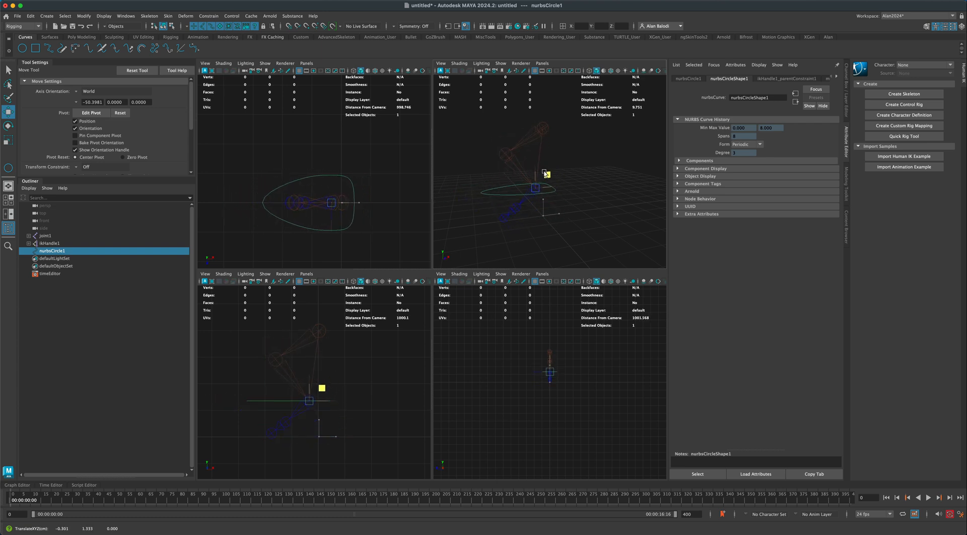